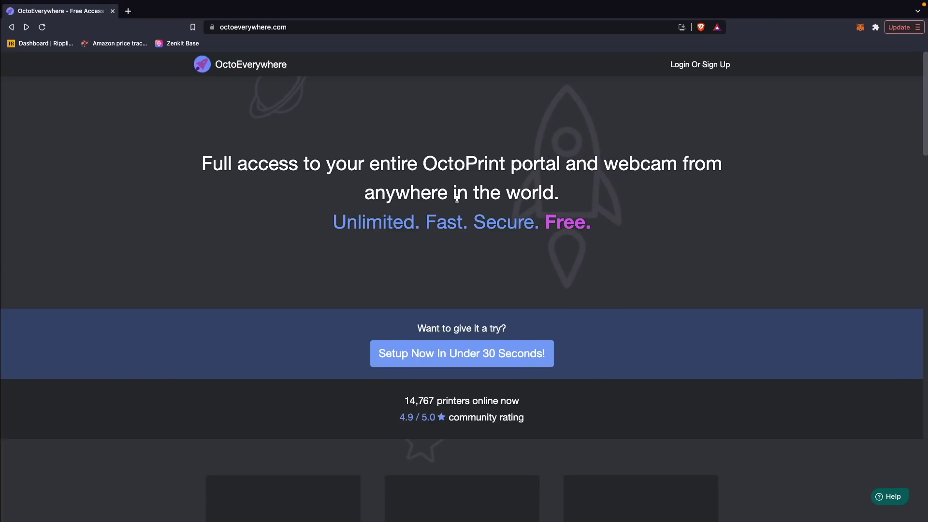
Step: Create a free OctoEverywhere account via Google sign-up and open the OctoPrint plugin install instructions
{"action": "scroll", "coordinate": [545, 257], "scroll_direction": "down", "scroll_amount": 5}
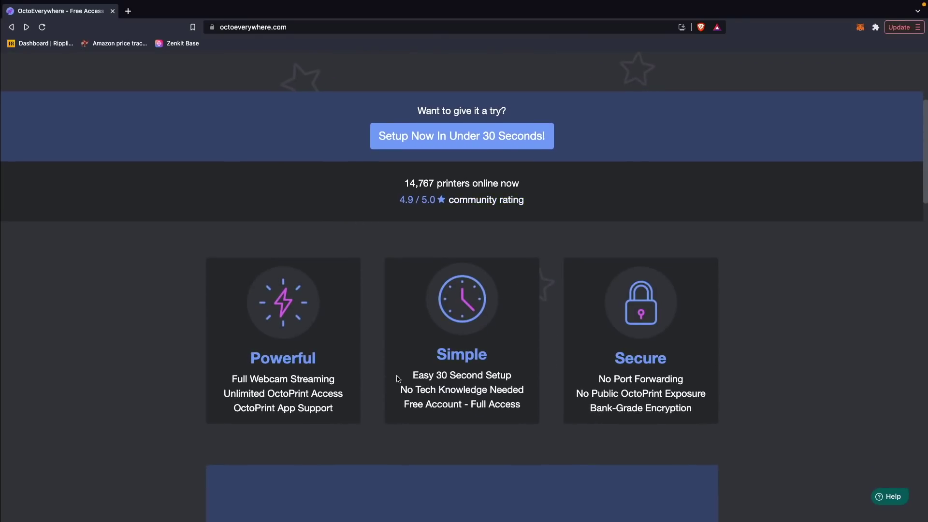
{"action": "scroll", "coordinate": [314, 411], "scroll_direction": "up", "scroll_amount": 5}
{"action": "left_click", "coordinate": [449, 361]}
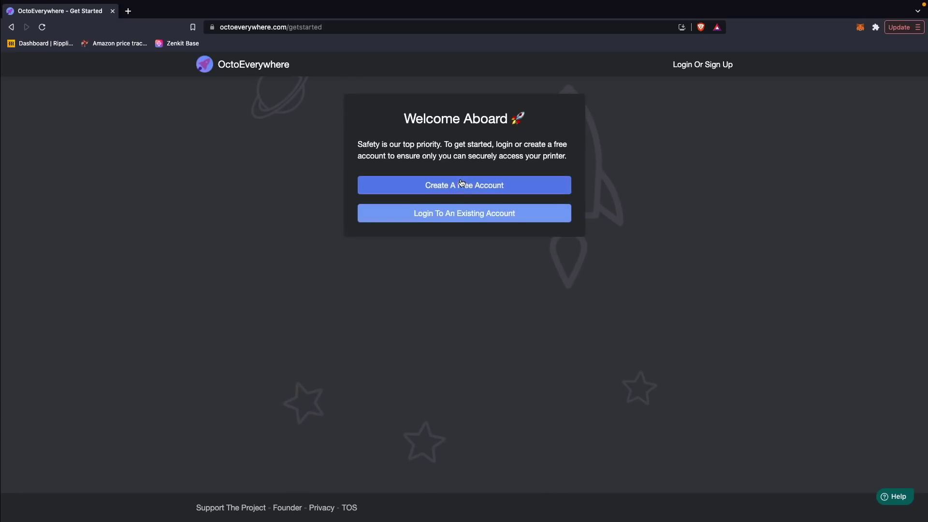
{"action": "left_click", "coordinate": [461, 185]}
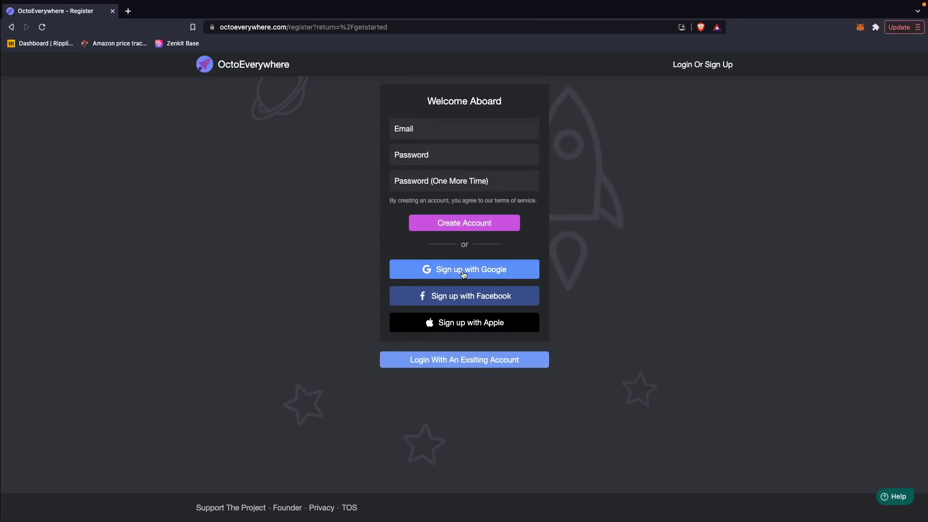
{"action": "left_click", "coordinate": [463, 274]}
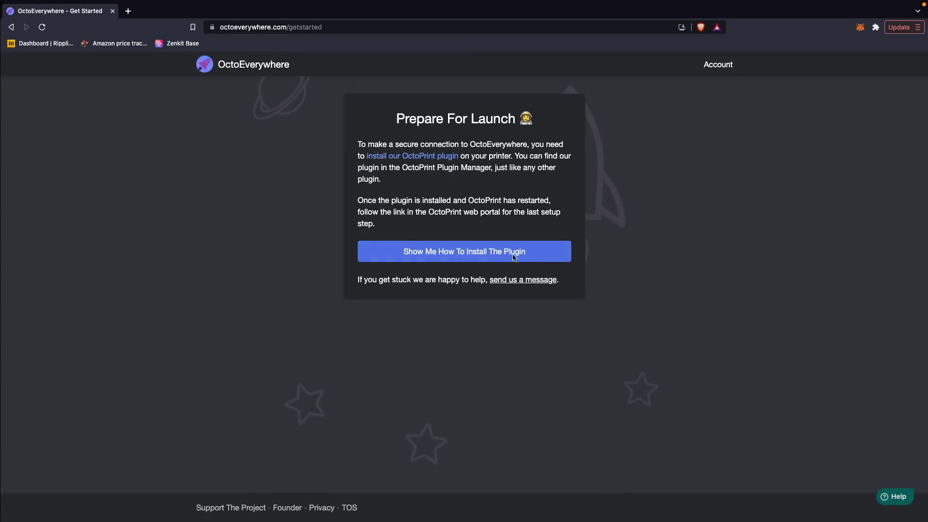
{"action": "left_click", "coordinate": [411, 245]}
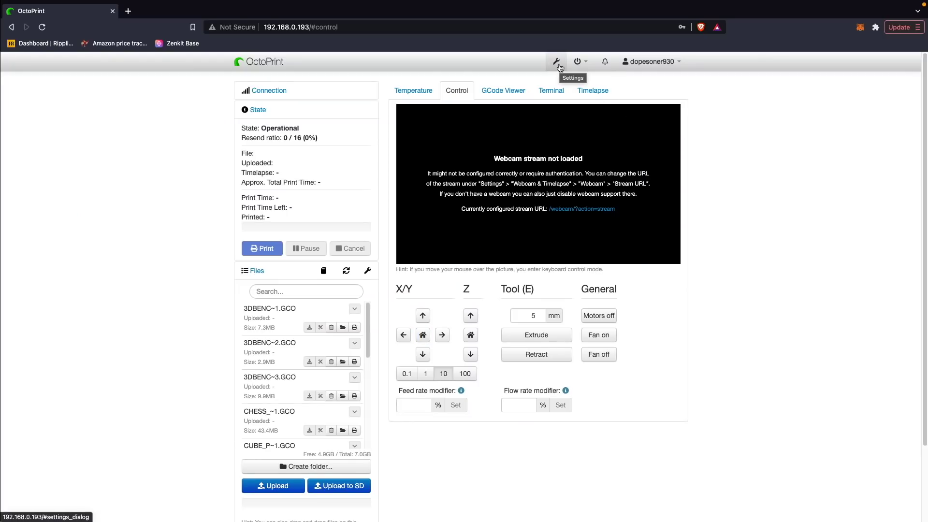
Step: Install the OctoEverywhere plugin from OctoPrint's Plugin Manager (search 'octoe') and restart the server
{"action": "left_click", "coordinate": [557, 62]}
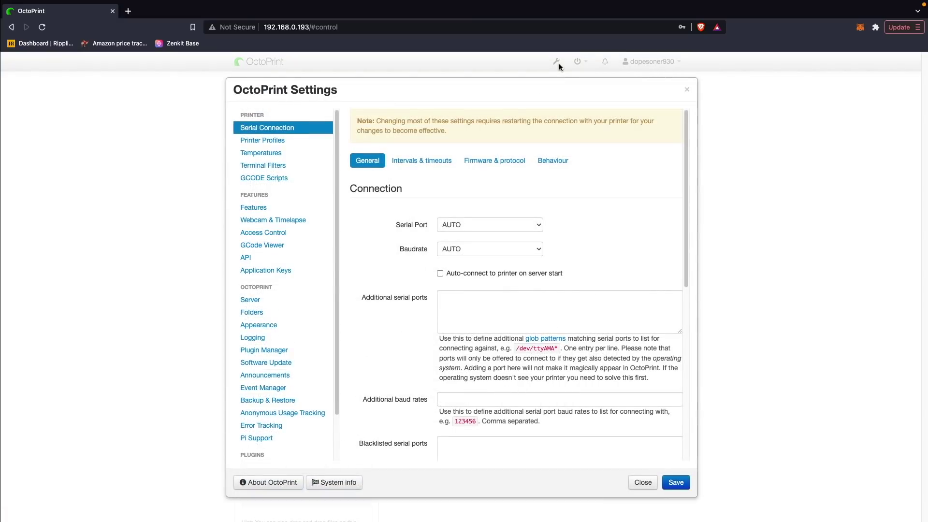
{"action": "left_click", "coordinate": [279, 351]}
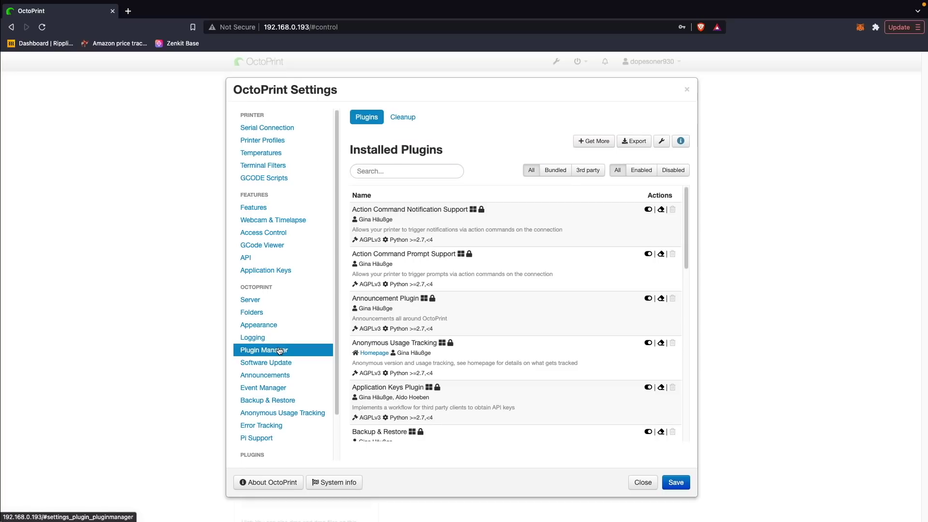
{"action": "left_click", "coordinate": [598, 141]}
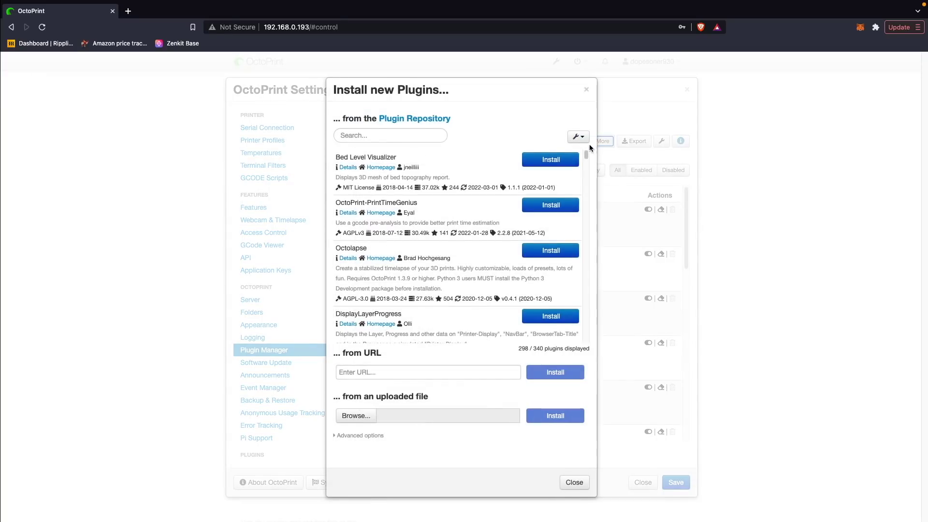
{"action": "left_click", "coordinate": [423, 134]}
{"action": "type", "text": "octoe"}
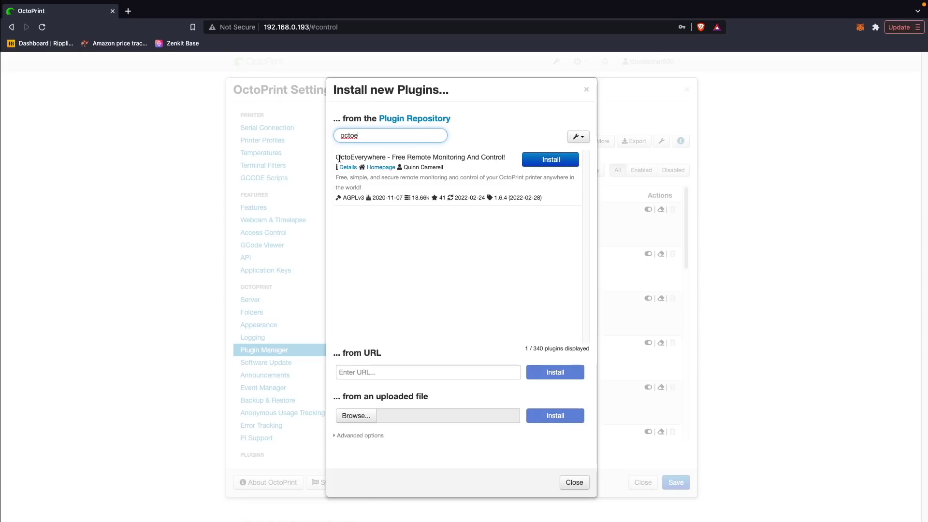
{"action": "left_click", "coordinate": [568, 163]}
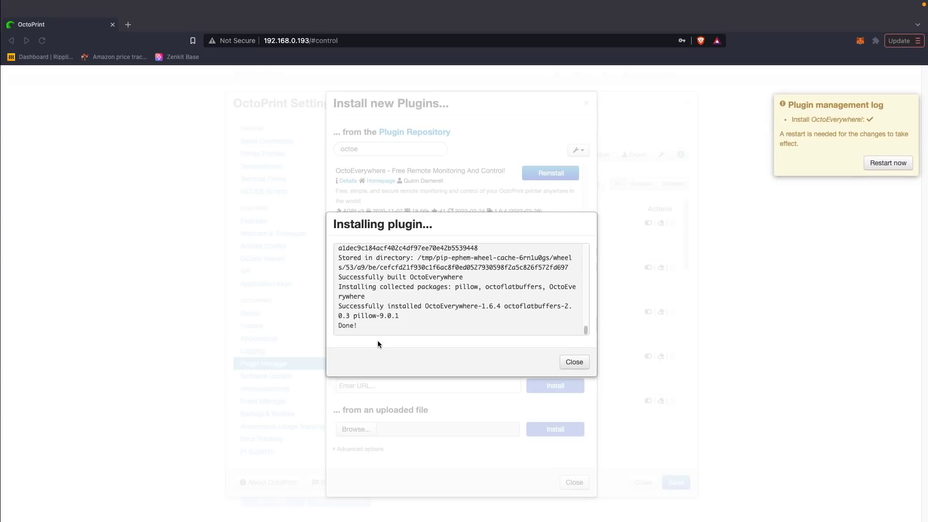
{"action": "left_click", "coordinate": [888, 150]}
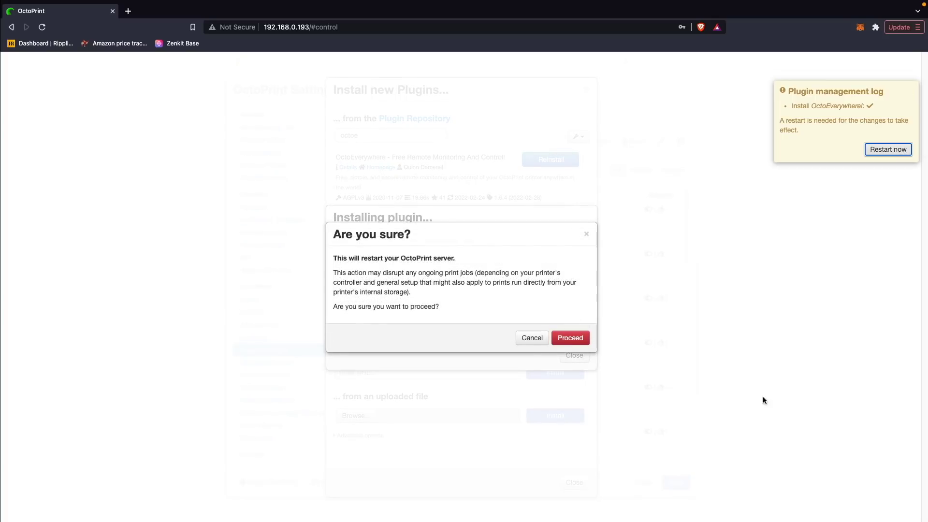
{"action": "left_click", "coordinate": [585, 341]}
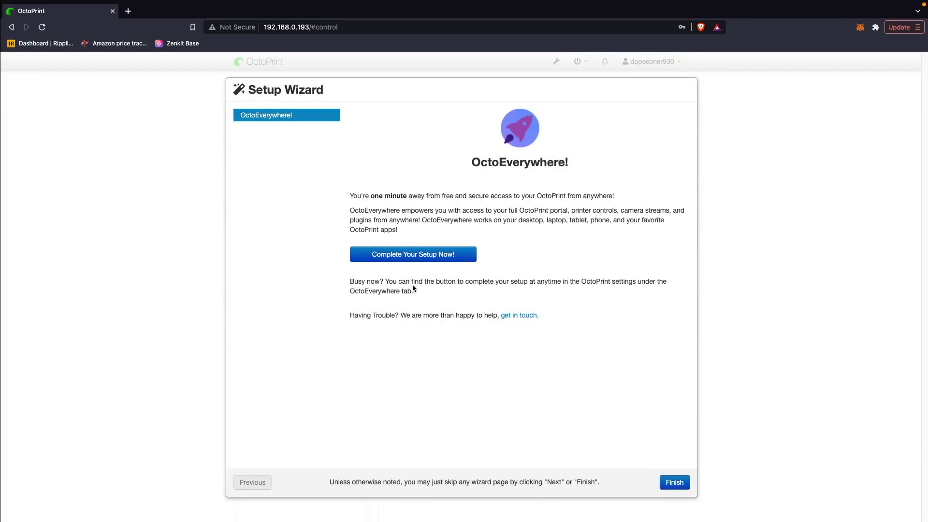
Step: Complete the setup by naming the printer INFI_20_Belt_Printer
{"action": "left_click", "coordinate": [467, 259]}
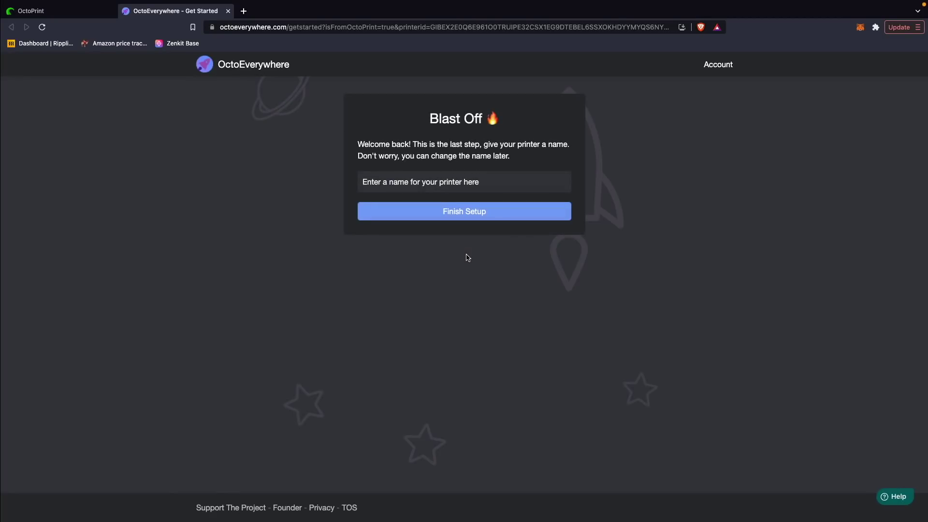
{"action": "type", "text": "INFI_20_Belt_Printer"}
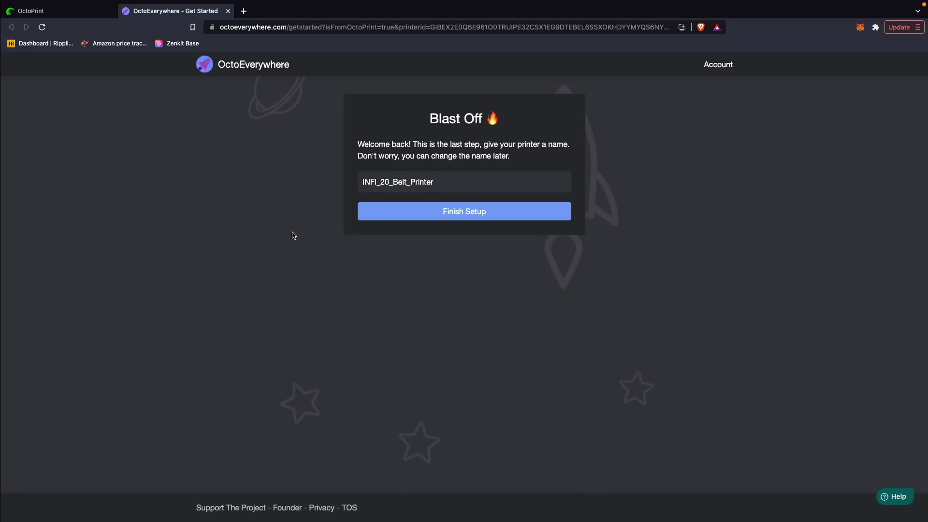
{"action": "left_click", "coordinate": [500, 213]}
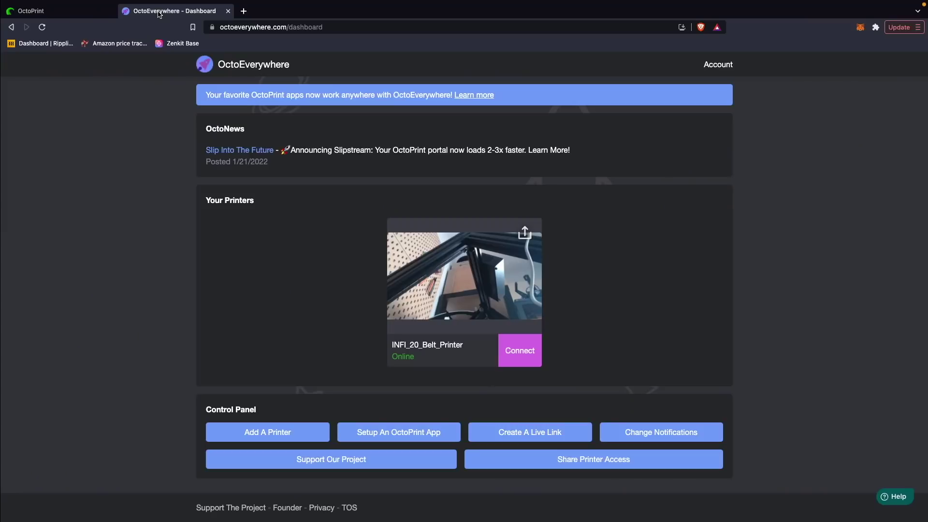
Step: Connect to the printer's OctoPrint portal remotely and log in using the saved credentials
{"action": "left_click", "coordinate": [533, 356]}
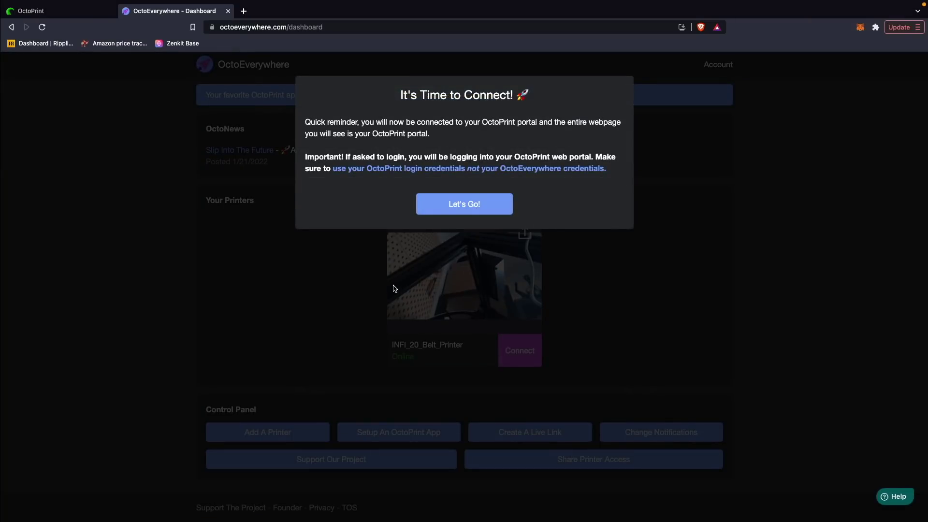
{"action": "left_click", "coordinate": [465, 209]}
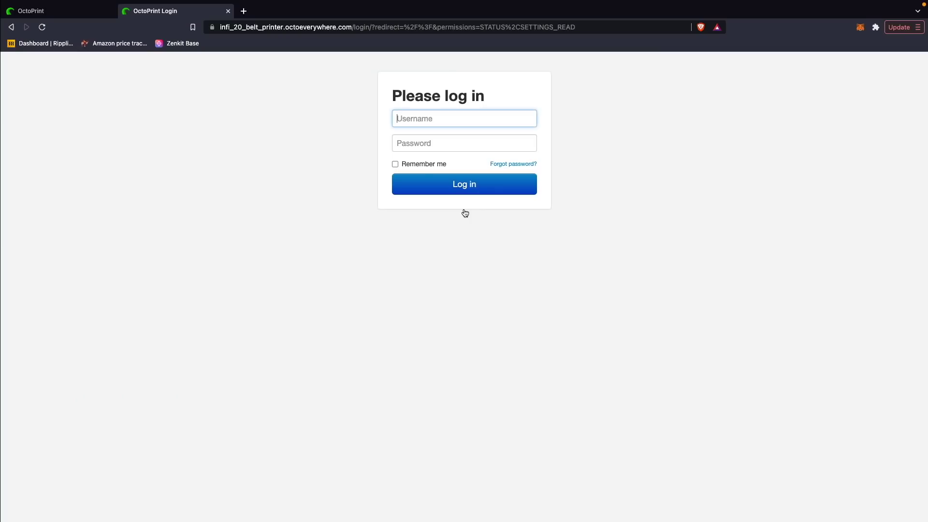
{"action": "key", "text": "Down"}
{"action": "key", "text": "Return"}
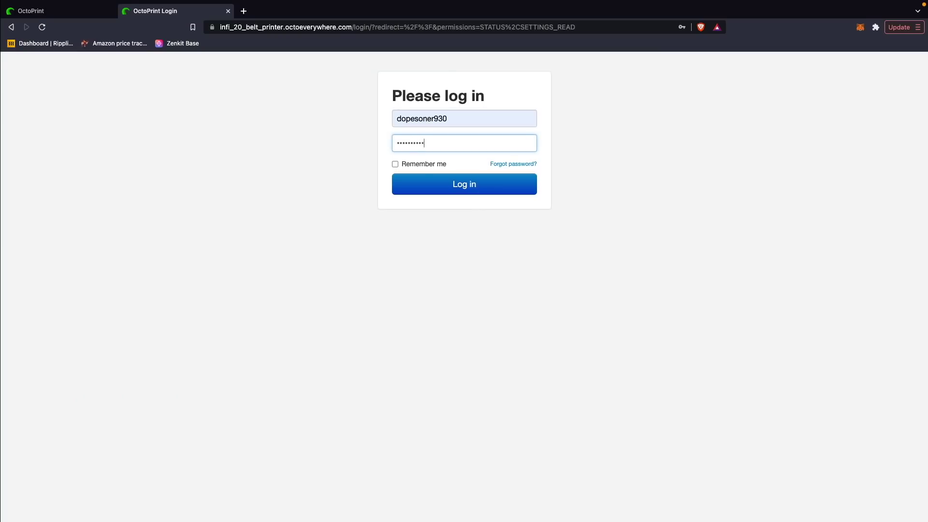
{"action": "key", "text": "Return"}
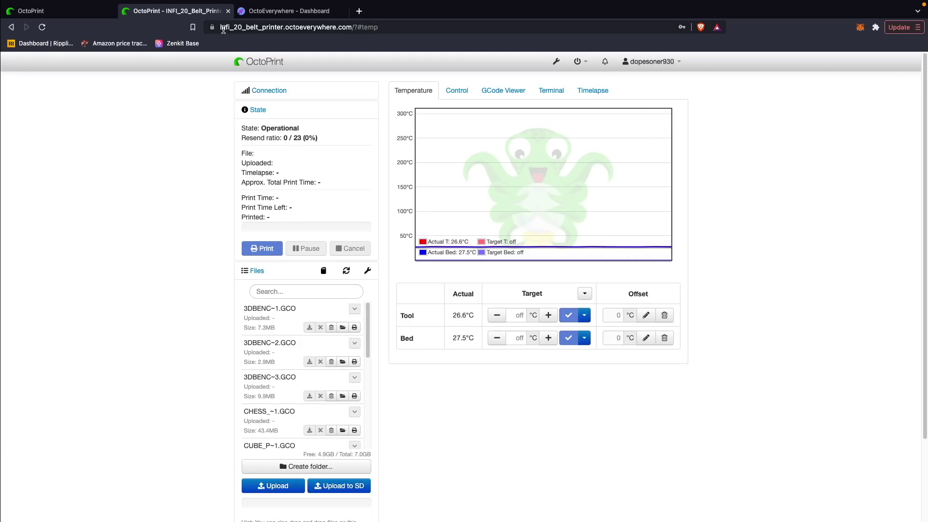
Step: Check the remote portal's address, then view its Terminal, Timelapse and Temperature tabs
{"action": "left_click_drag", "start_coordinate": [221, 28], "coordinate": [407, 23]}
{"action": "left_click", "coordinate": [180, 190]}
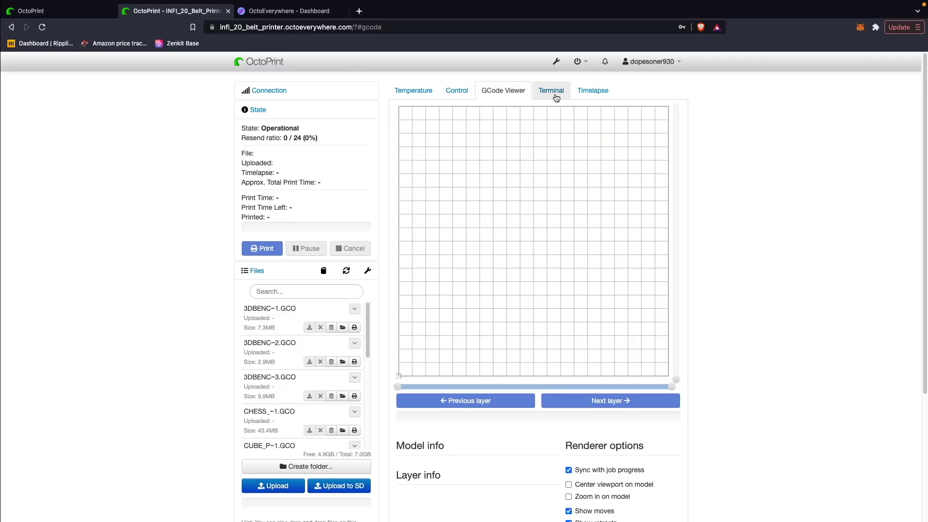
{"action": "left_click", "coordinate": [552, 90]}
{"action": "left_click", "coordinate": [593, 91]}
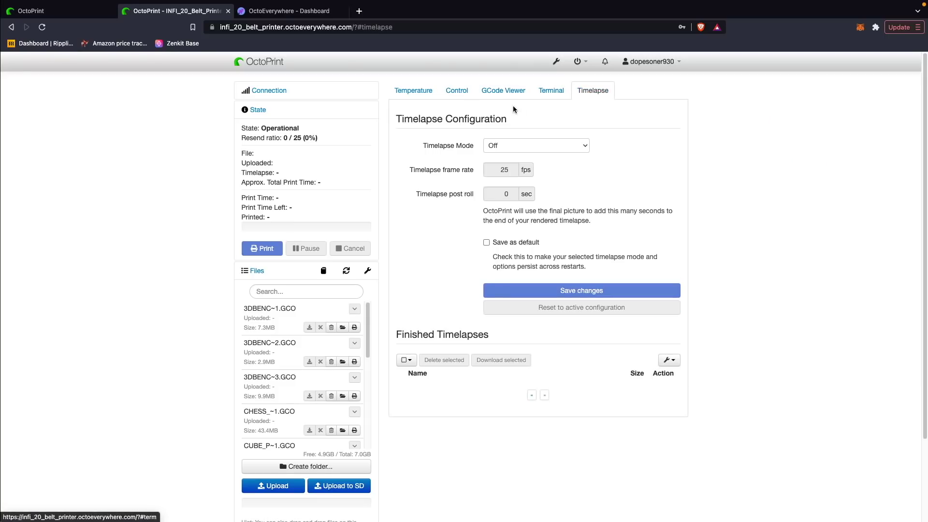
{"action": "left_click", "coordinate": [413, 90]}
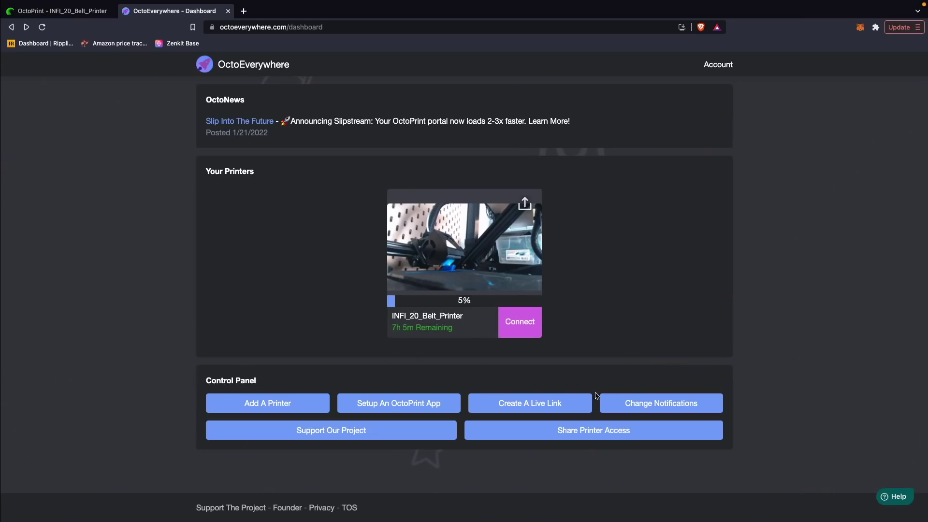
Step: Choose Discord direct-message notifications and join the OctoEverywhere Discord server
{"action": "left_click", "coordinate": [647, 405]}
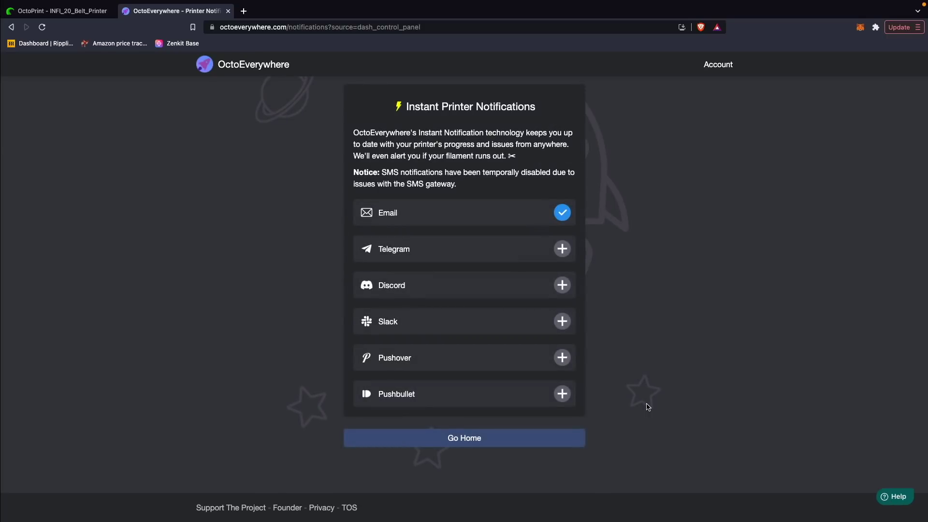
{"action": "left_click", "coordinate": [522, 289]}
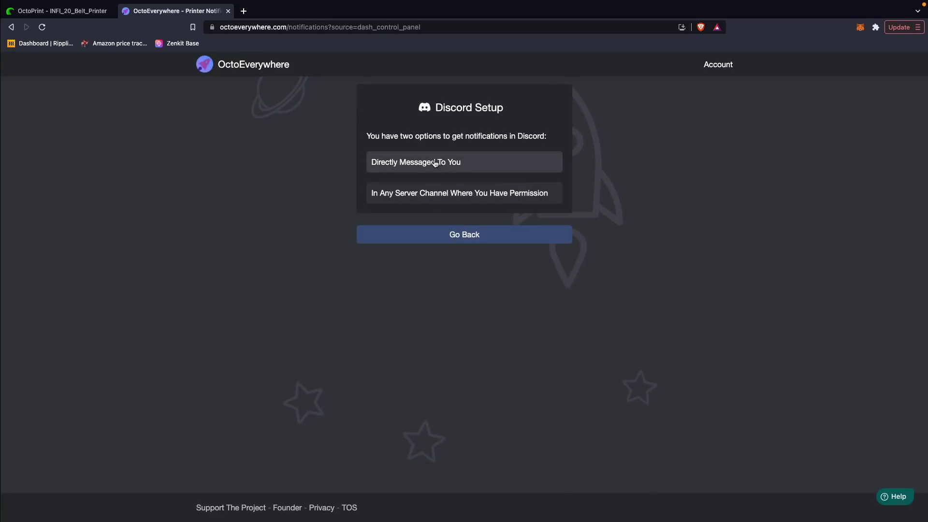
{"action": "left_click", "coordinate": [435, 163]}
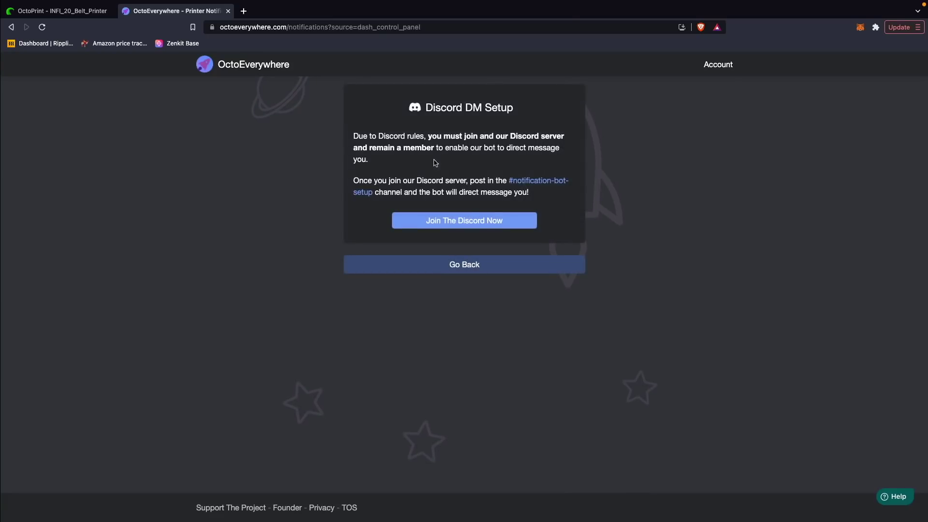
{"action": "left_click", "coordinate": [449, 224]}
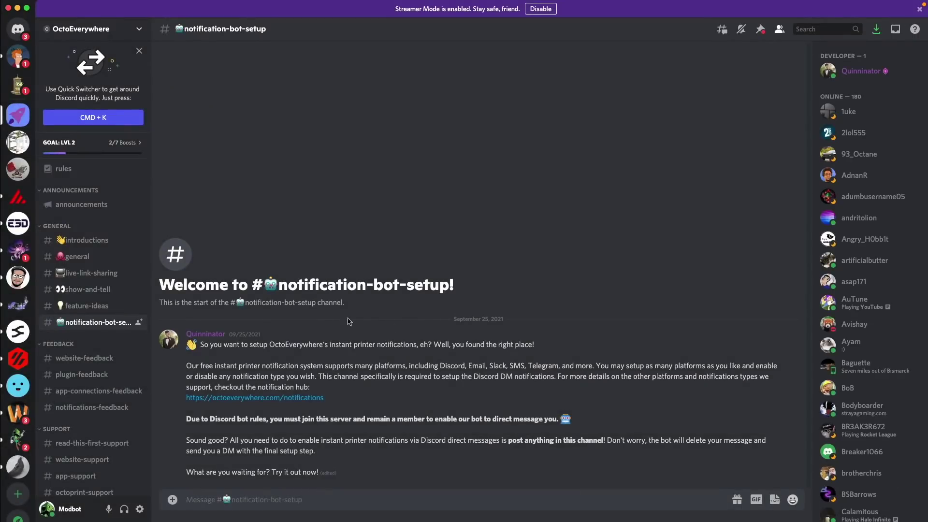
Step: Post 'Testing' in #notification-bot-setup and open the OctoEverywhere bot's DM
{"action": "type", "text": "Testing"}
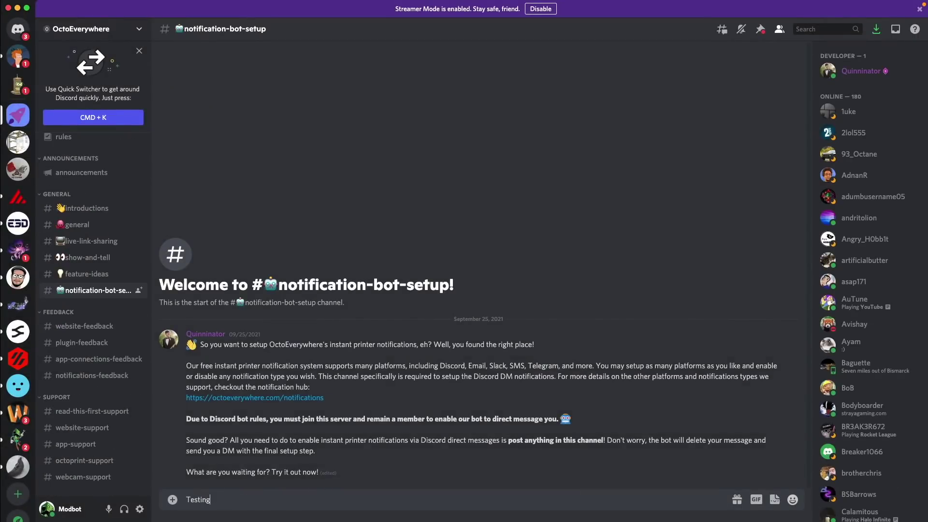
{"action": "key", "text": "Return"}
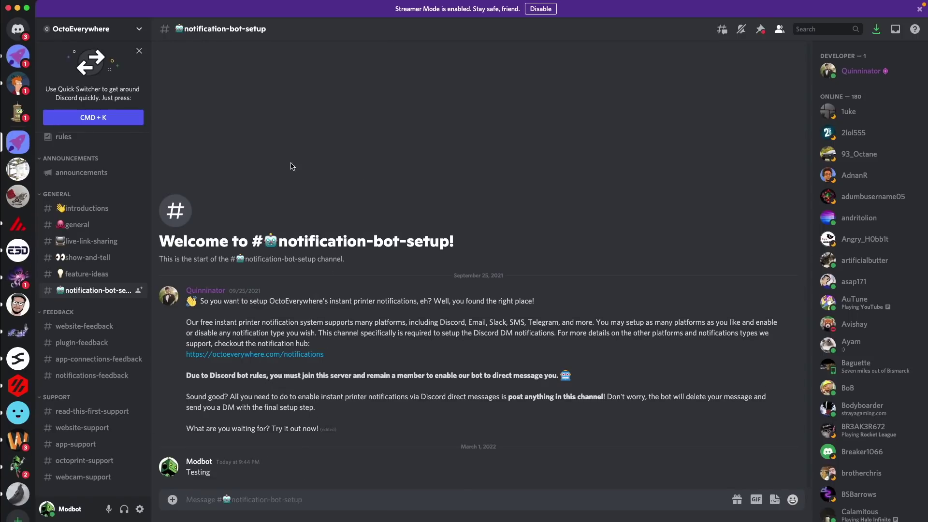
{"action": "left_click", "coordinate": [16, 58]}
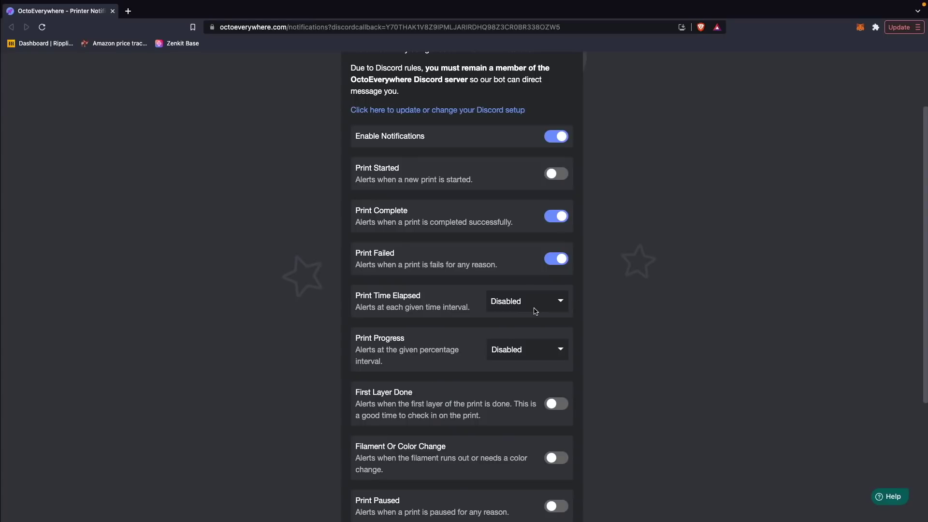
{"action": "scroll", "coordinate": [487, 361], "scroll_direction": "down", "scroll_amount": 3}
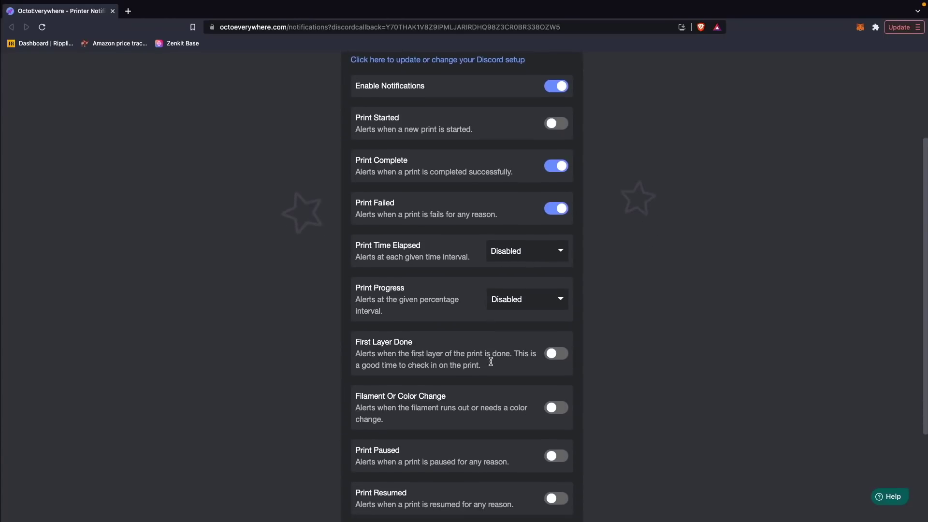
{"action": "scroll", "coordinate": [491, 364], "scroll_direction": "down", "scroll_amount": 2}
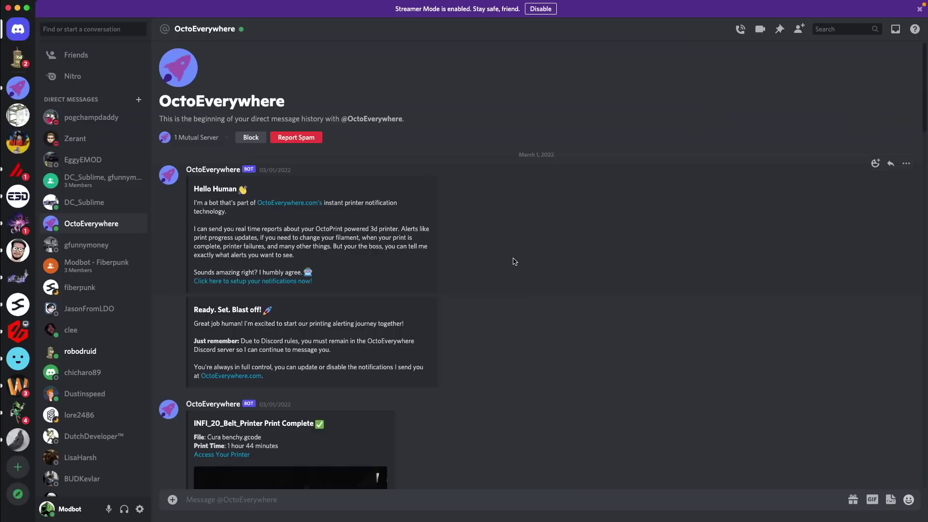
{"action": "scroll", "coordinate": [513, 261], "scroll_direction": "down", "scroll_amount": 10}
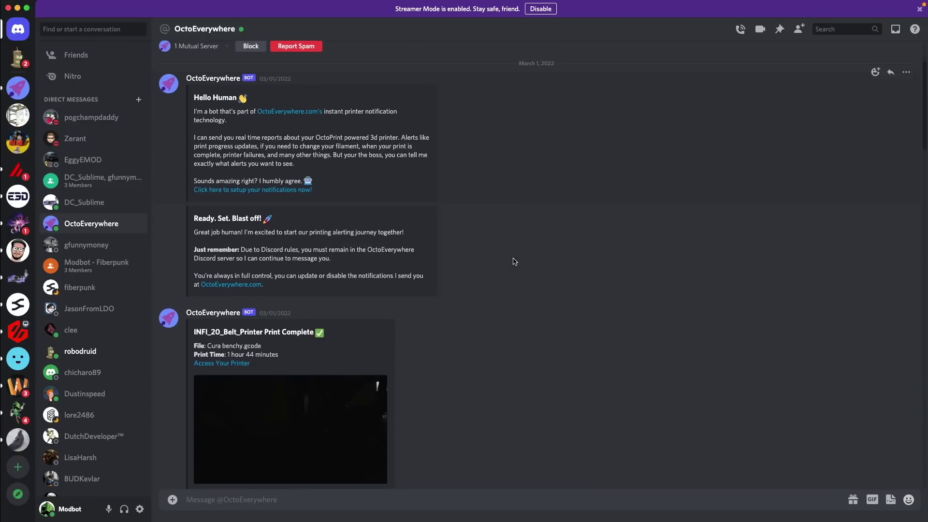
{"action": "scroll", "coordinate": [473, 267], "scroll_direction": "down", "scroll_amount": 1}
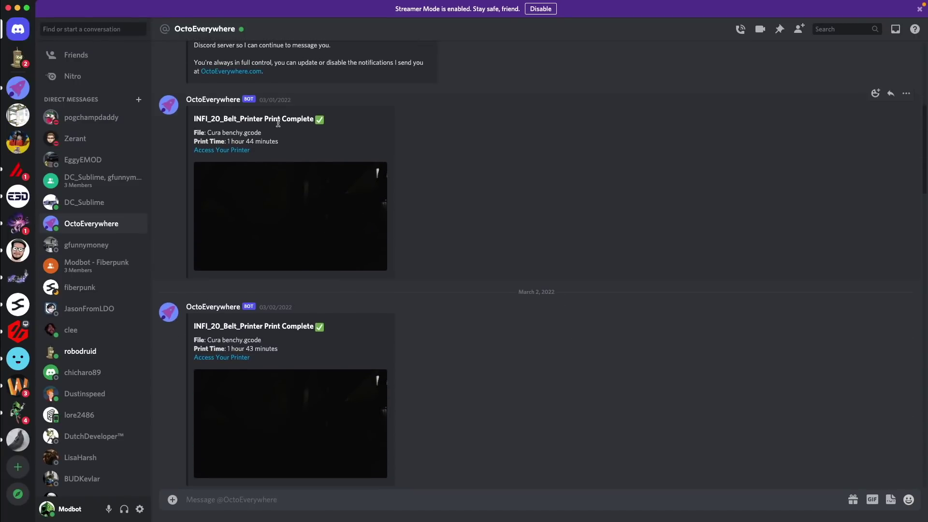
{"action": "scroll", "coordinate": [291, 237], "scroll_direction": "down", "scroll_amount": 10}
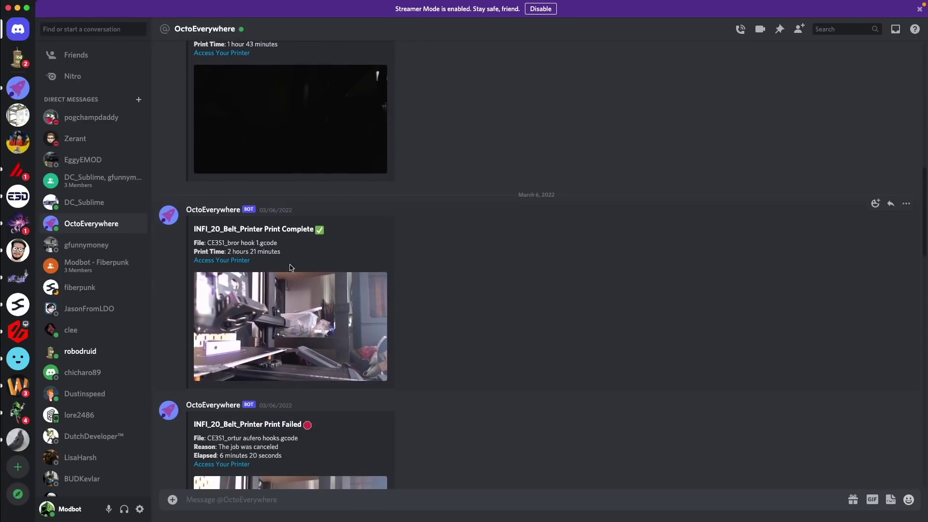
{"action": "scroll", "coordinate": [328, 255], "scroll_direction": "down", "scroll_amount": 5}
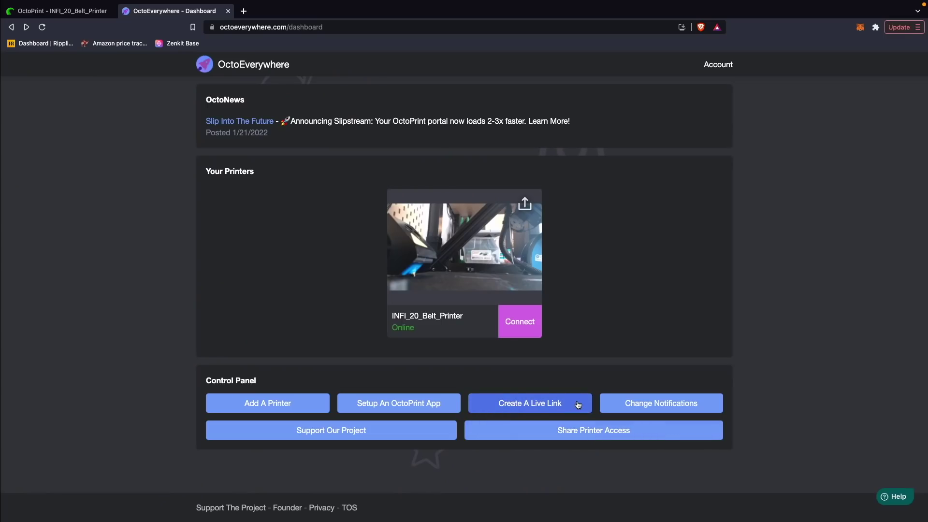
{"action": "left_click", "coordinate": [579, 405]}
Step: Create a Live Link titled 'Testing Out Belt Printer' with 1 Day expiration
{"action": "left_click", "coordinate": [413, 220]}
{"action": "type", "text": "Testing Out Belt Printer"}
{"action": "left_click", "coordinate": [370, 284]}
{"action": "left_click", "coordinate": [422, 259]}
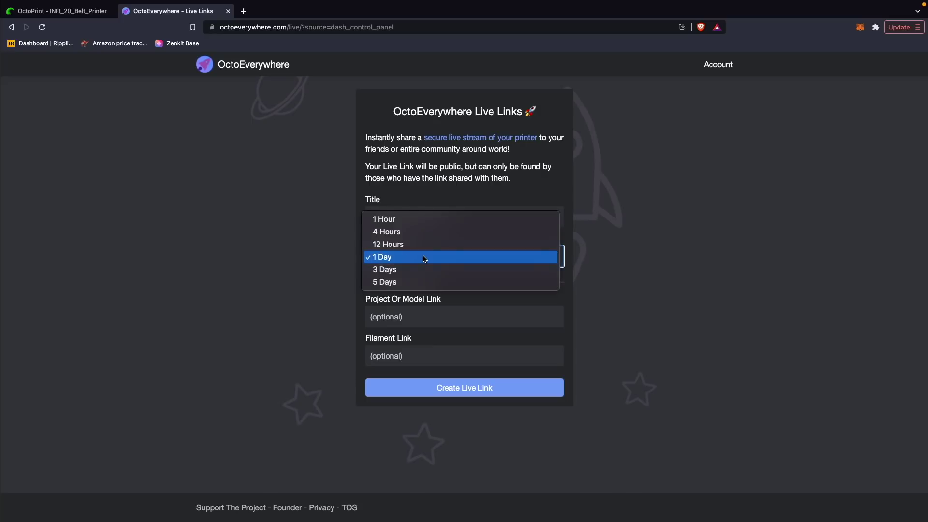
{"action": "left_click", "coordinate": [433, 259]}
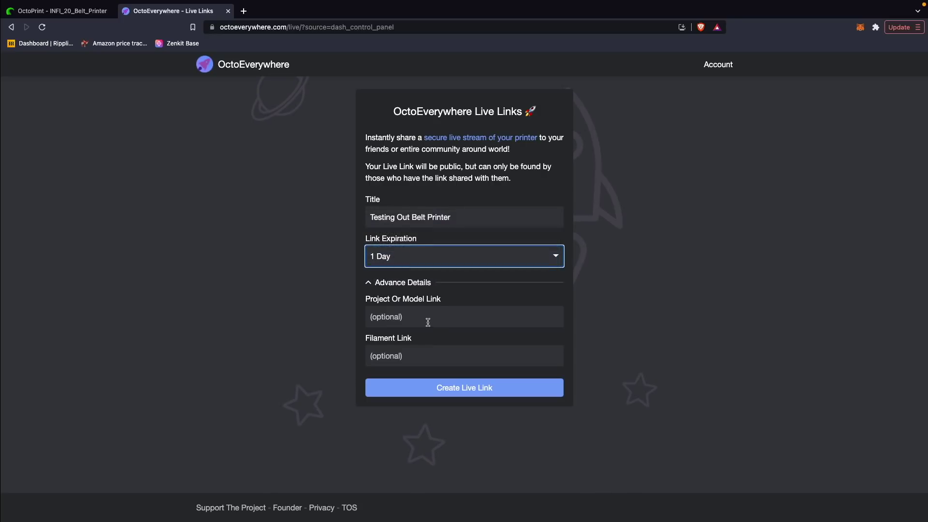
{"action": "left_click", "coordinate": [421, 388]}
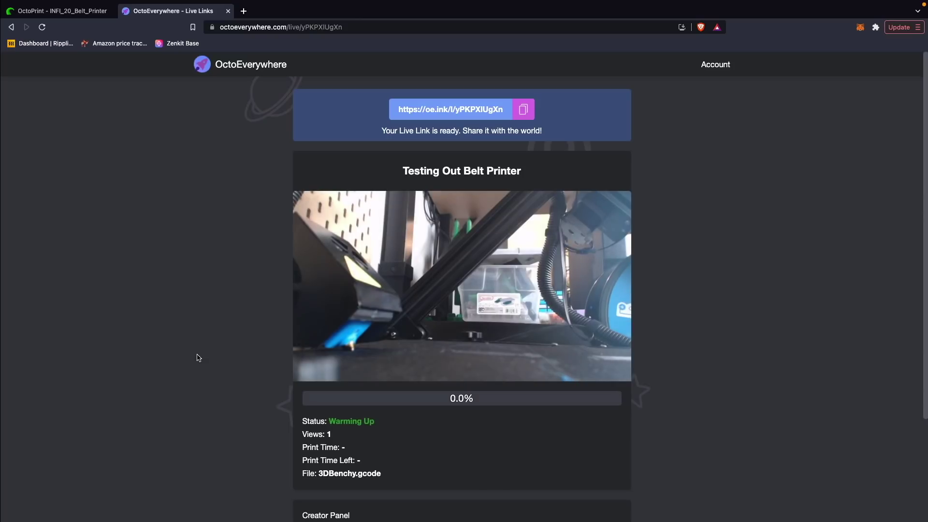
Step: Paste the Live Link URL into Discord's general channel and send it
{"action": "key", "text": "super+Tab"}
{"action": "type", "text": "https://oe.ink/l/yPKPXIUgXn"}
{"action": "key", "text": "Return"}
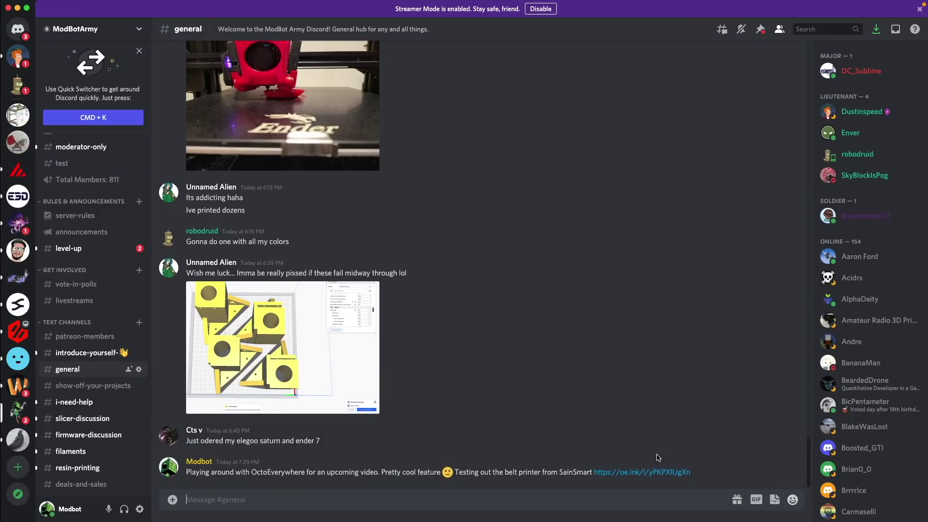
Step: Save the Social Links form with every field left empty
{"action": "key", "text": "super+Tab"}
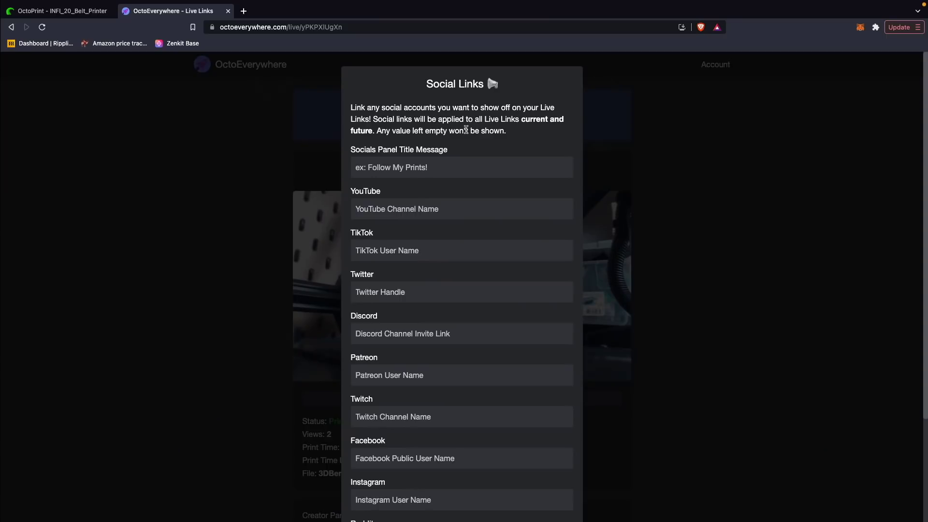
{"action": "scroll", "coordinate": [647, 103], "scroll_direction": "down", "scroll_amount": 3}
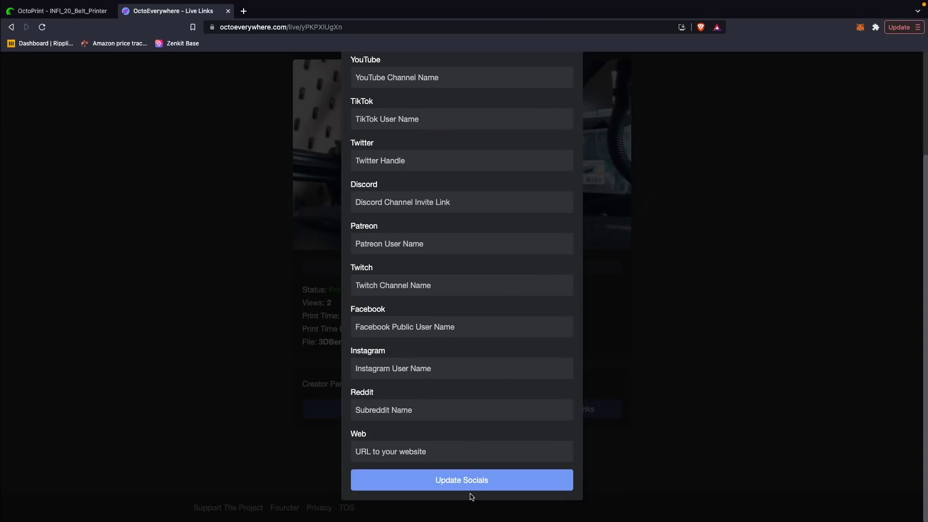
{"action": "left_click", "coordinate": [493, 478]}
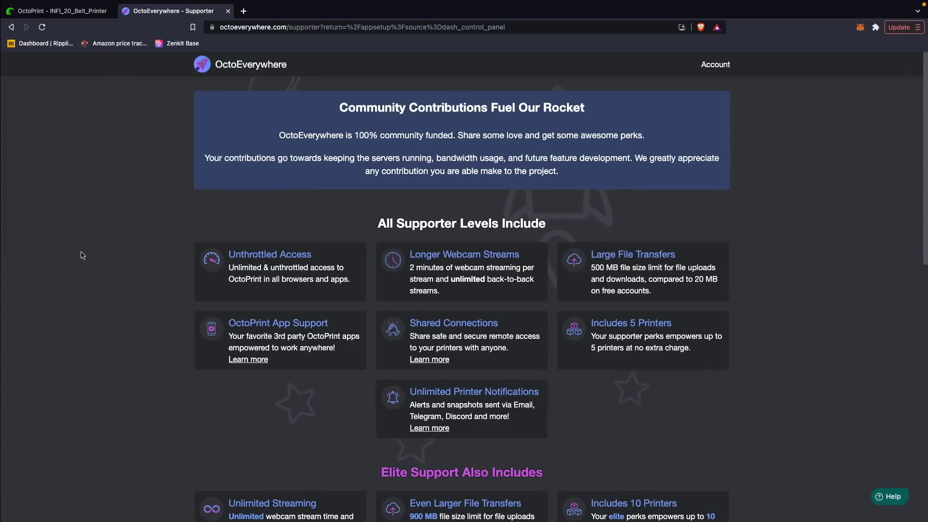
{"action": "scroll", "coordinate": [61, 256], "scroll_direction": "down", "scroll_amount": 8}
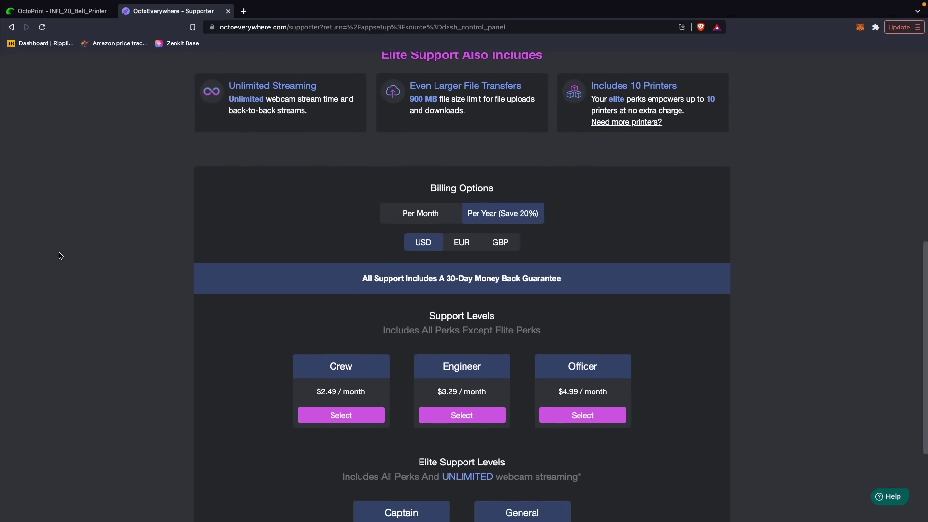
{"action": "scroll", "coordinate": [60, 256], "scroll_direction": "down", "scroll_amount": 4}
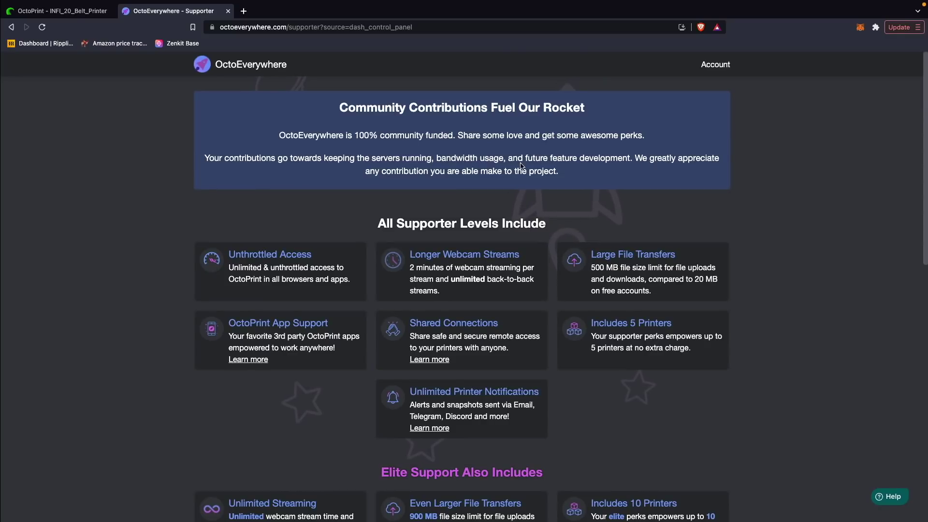
{"action": "scroll", "coordinate": [367, 165], "scroll_direction": "down", "scroll_amount": 2}
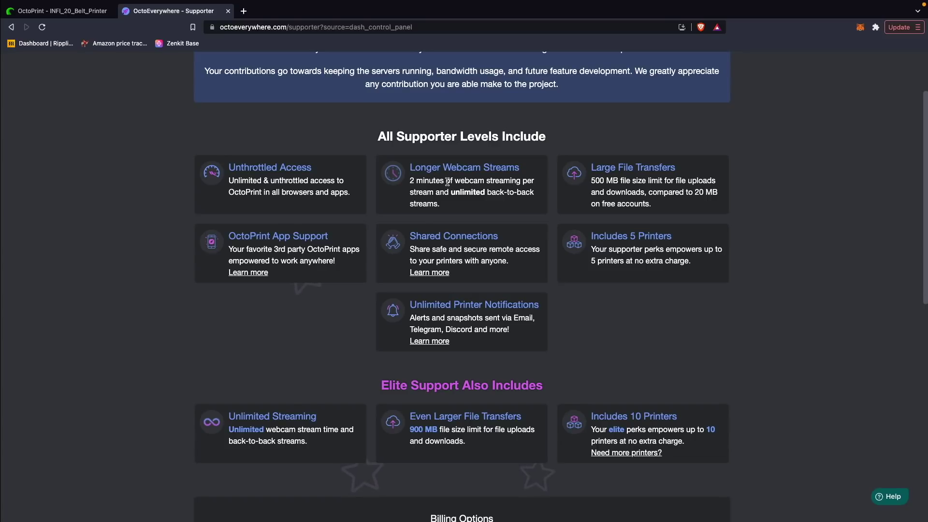
Step: Scroll down the Supporter page on the way back to the dashboard
{"action": "scroll", "coordinate": [437, 181], "scroll_direction": "down", "scroll_amount": 3}
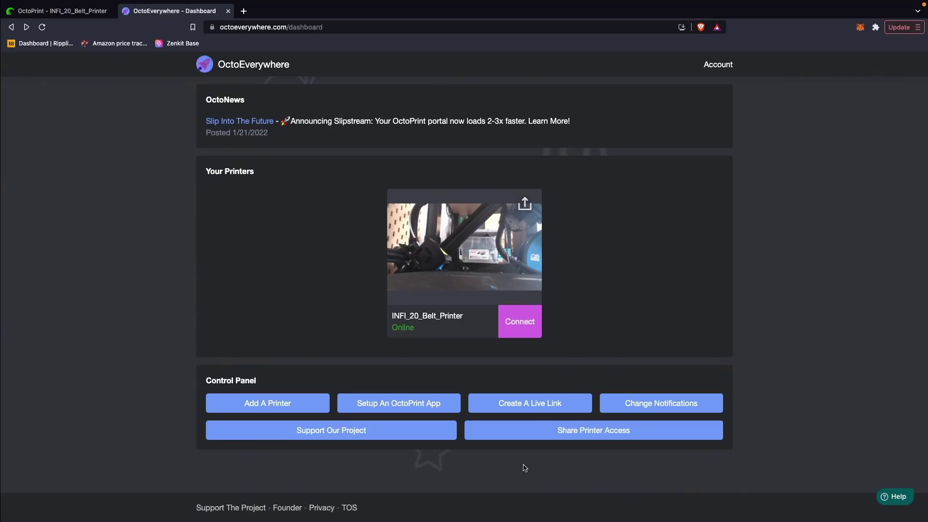
Step: Start the Setup An OctoPrint App flow from the dashboard
{"action": "left_click", "coordinate": [416, 405]}
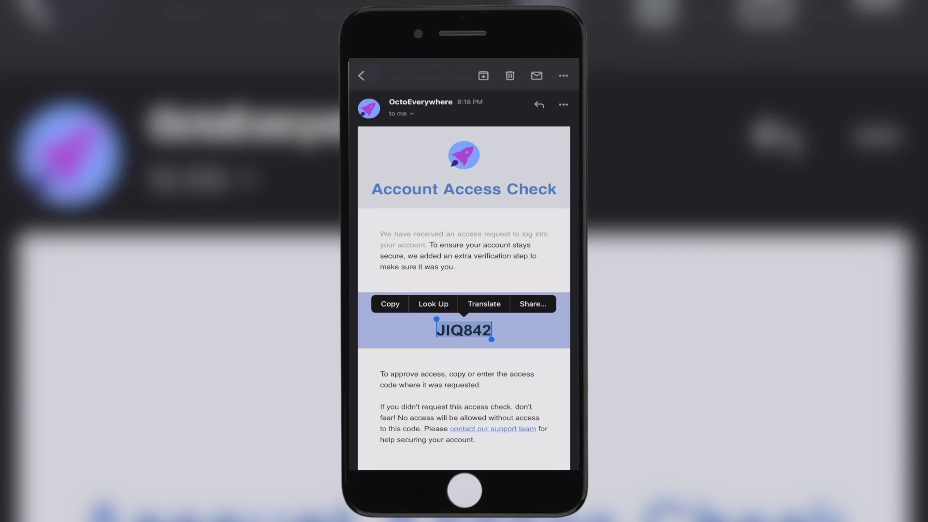
Step: Submit the emailed access code in OctoPod and dismiss Reminders to reach INFI_20_Belt_Printer
{"action": "left_click", "coordinate": [389, 304]}
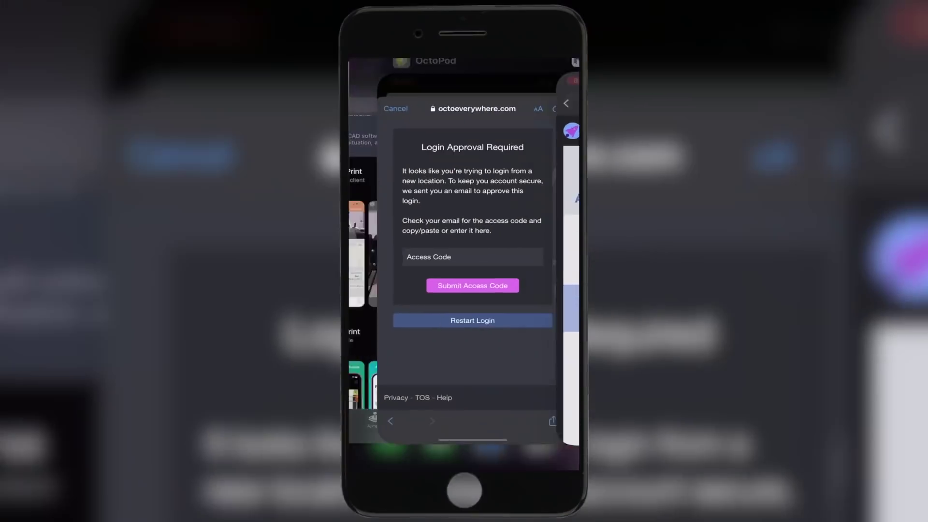
{"action": "left_click", "coordinate": [473, 217]}
{"action": "left_click", "coordinate": [464, 256]}
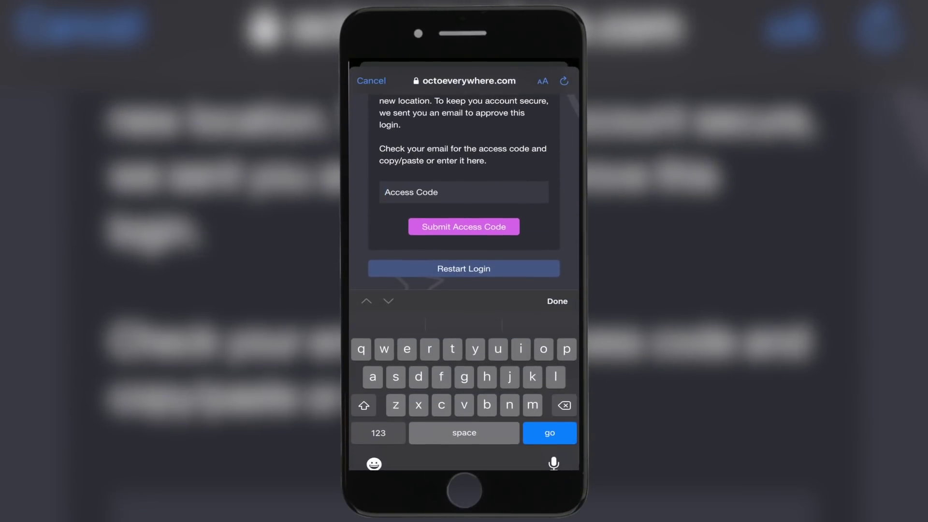
{"action": "left_click", "coordinate": [411, 192]}
{"action": "left_click", "coordinate": [373, 169]}
{"action": "left_click", "coordinate": [464, 227]}
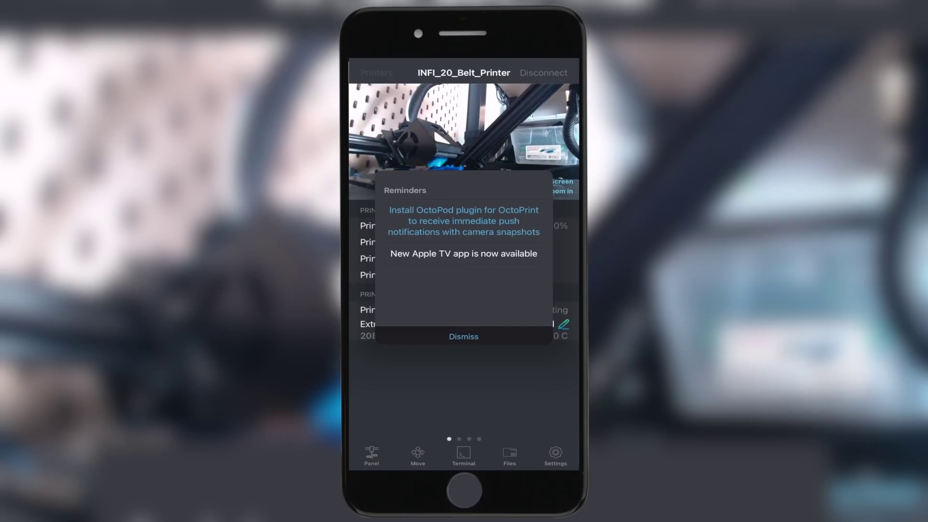
{"action": "left_click", "coordinate": [463, 336]}
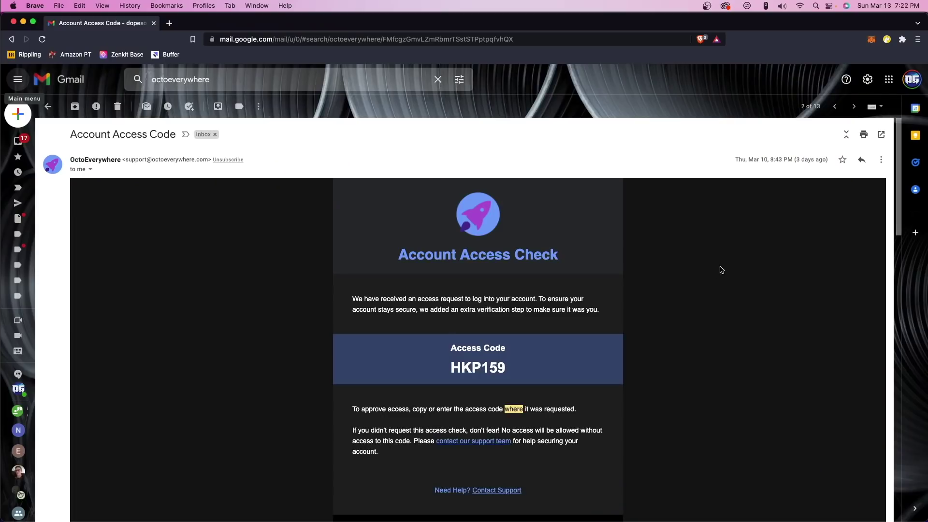
{"action": "scroll", "coordinate": [767, 270], "scroll_direction": "down", "scroll_amount": 10}
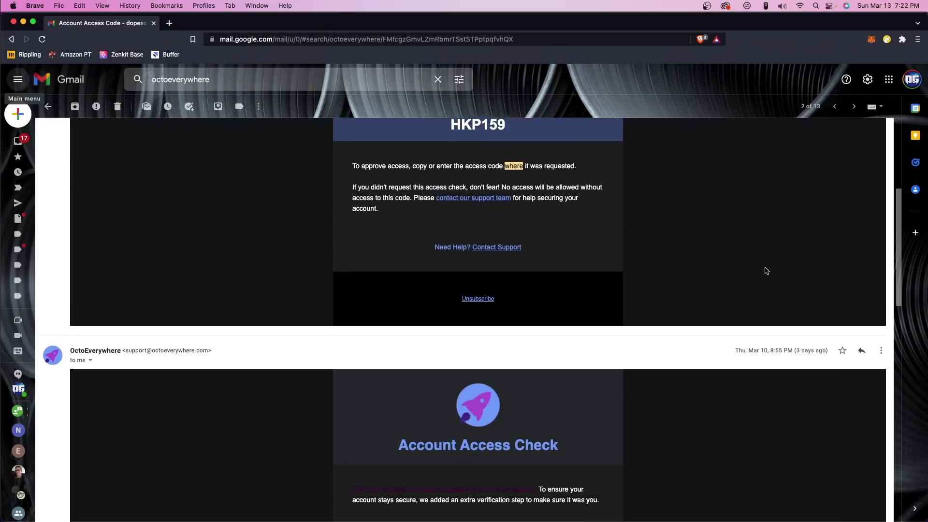
{"action": "scroll", "coordinate": [763, 278], "scroll_direction": "down", "scroll_amount": 10}
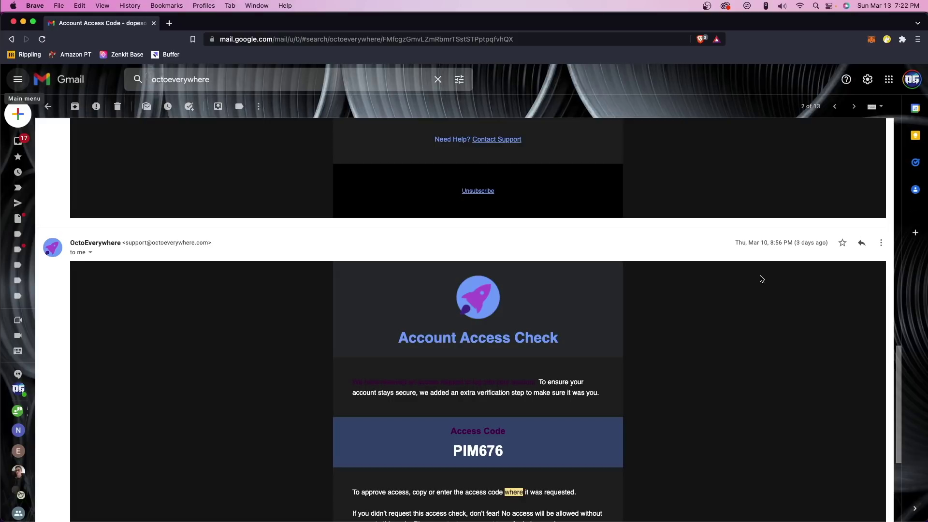
{"action": "scroll", "coordinate": [762, 279], "scroll_direction": "down", "scroll_amount": 5}
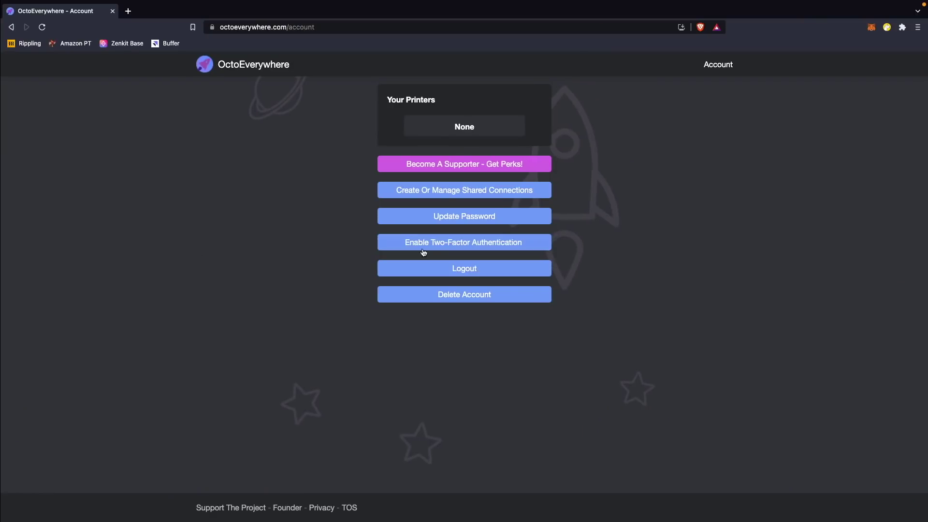
Step: Start two-factor authentication setup, then go to the Welcome Back login page's empty Email field
{"action": "left_click", "coordinate": [542, 242]}
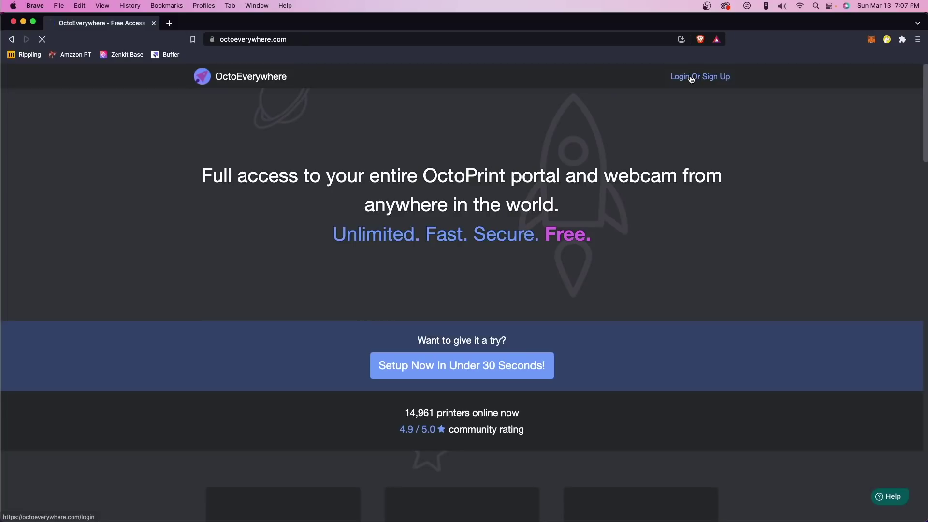
{"action": "left_click", "coordinate": [692, 78]}
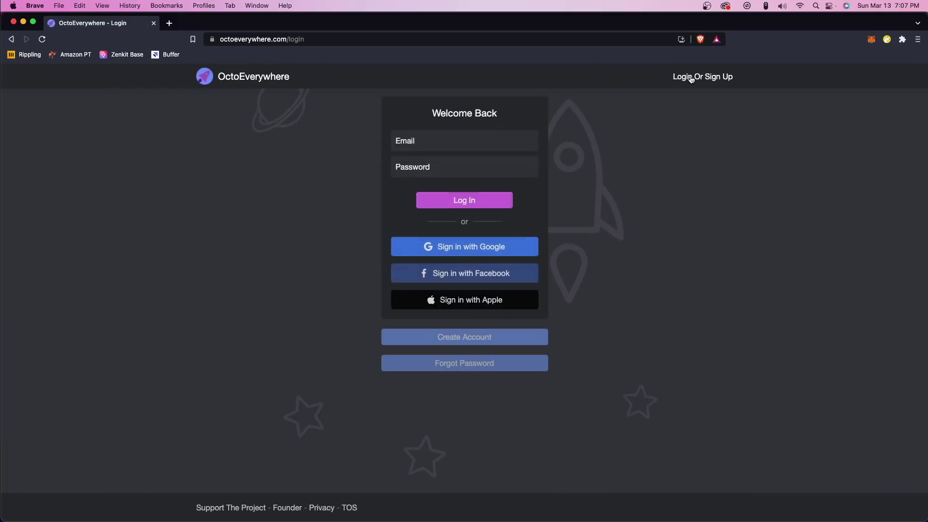
{"action": "left_click", "coordinate": [457, 141]}
{"action": "left_click", "coordinate": [384, 113]}
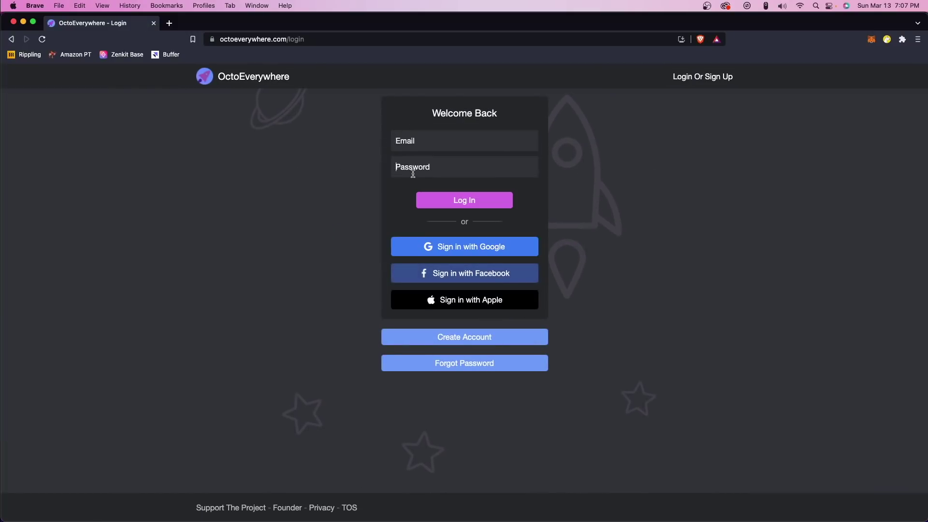